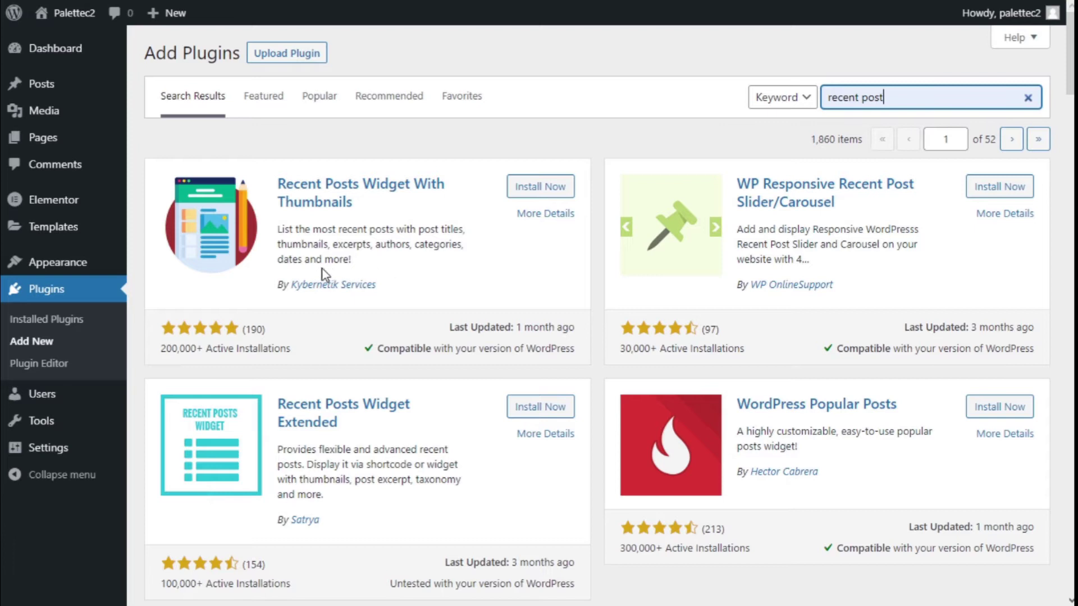
# Step: Install and activate the Recent Posts Widget With Thumbnails plugin
pyautogui.click(533, 187)
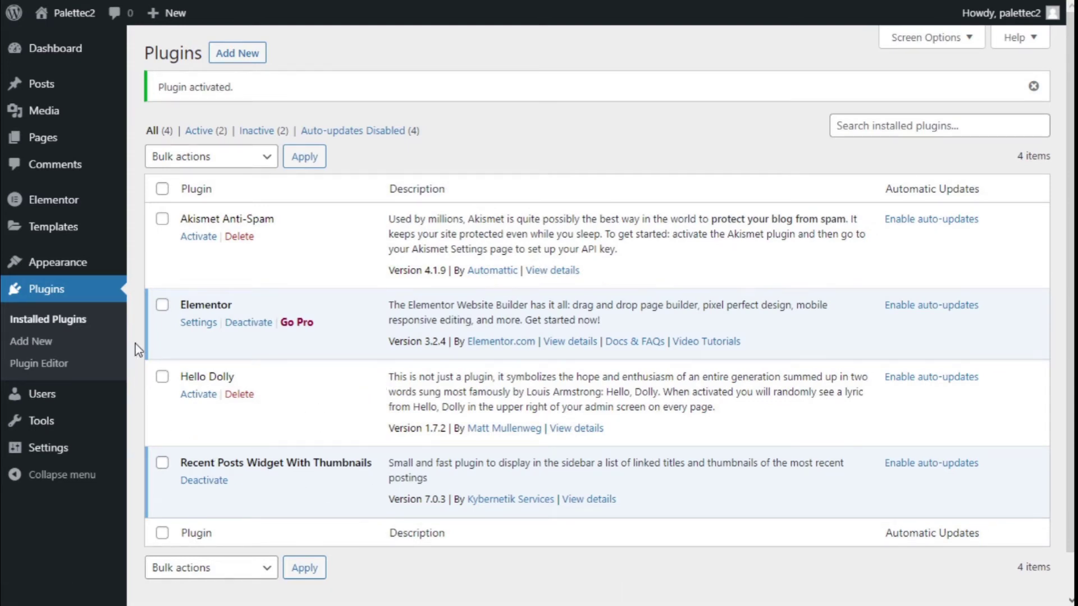
# Step: In Appearance > Widgets, place Recent Posts With Thumbnails in the Main Sidebar below Archives
pyautogui.moveTo(80, 274)
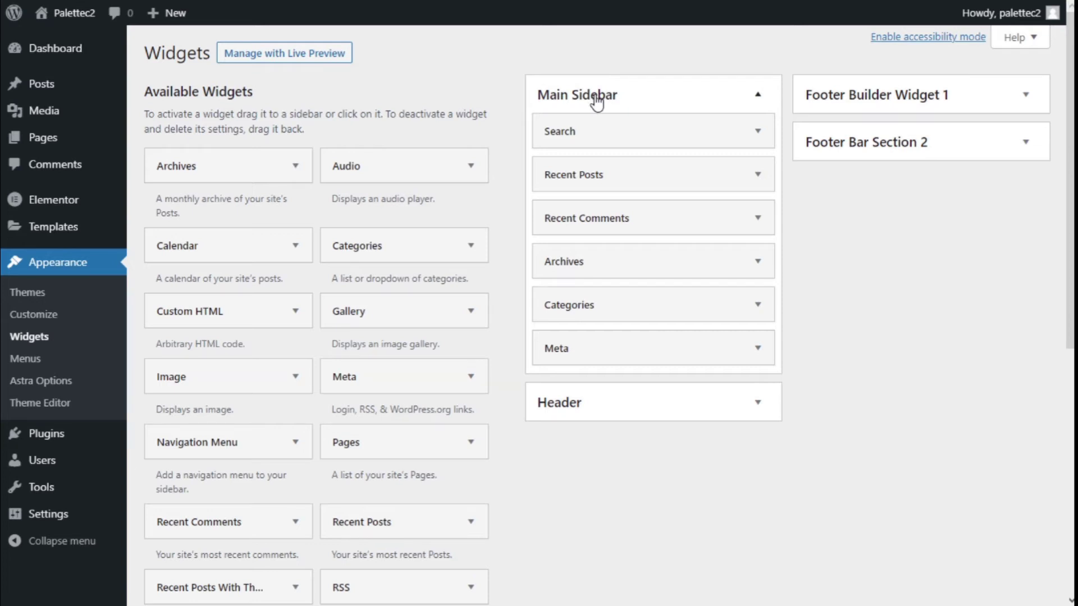
pyautogui.scroll(-2, 961, 205)
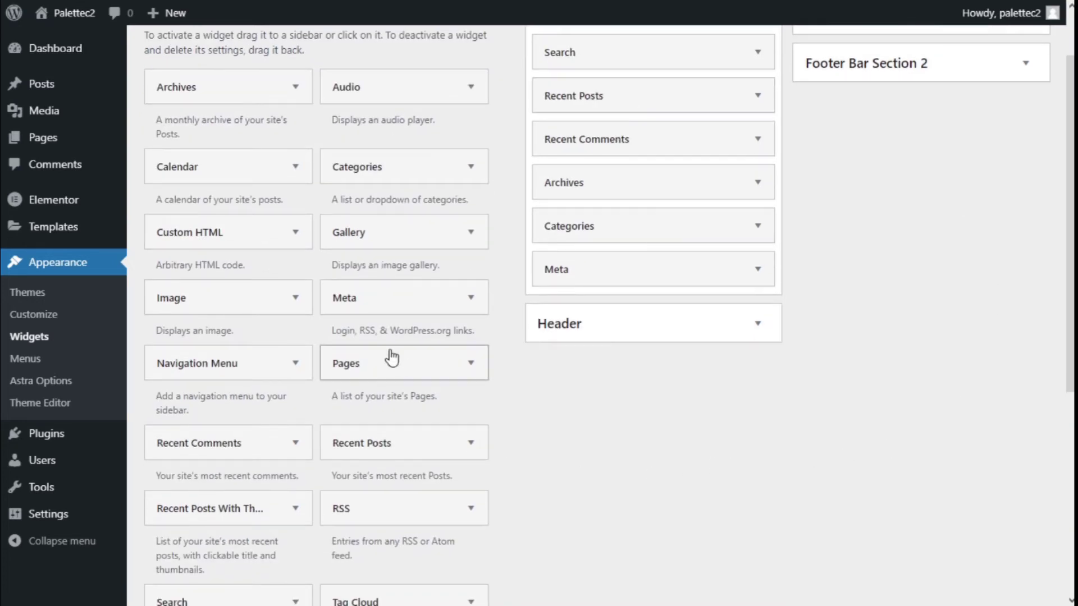
pyautogui.scroll(-2, 386, 337)
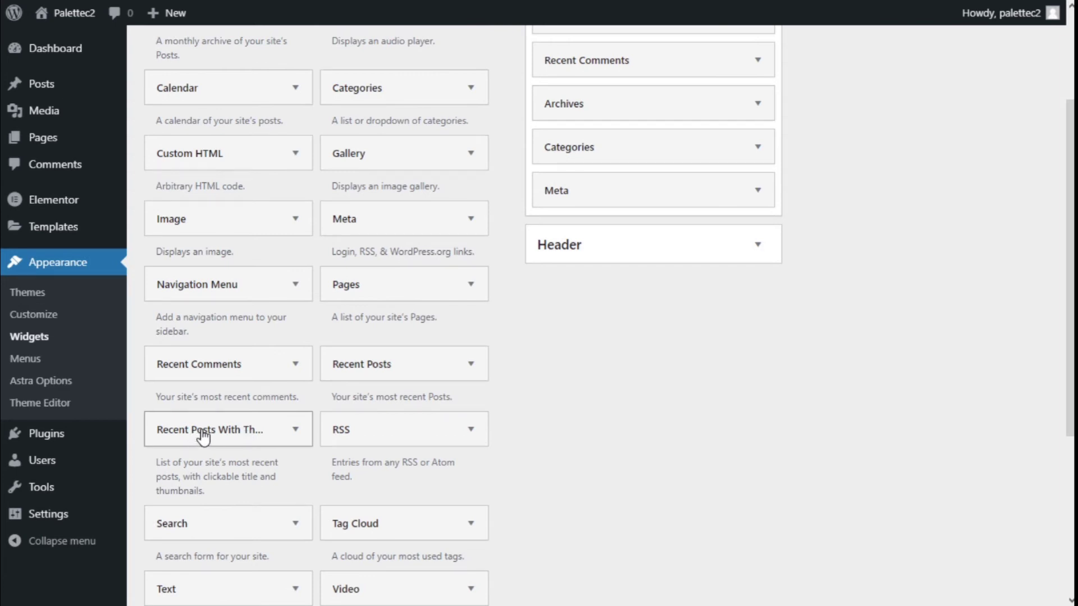
pyautogui.moveTo(213, 435); pyautogui.dragTo(613, 300)
pyautogui.scroll(3, 618, 246)
pyautogui.scroll(-2, 807, 332)
# Step: Scroll through the new widget's settings form down to the Show post author? option
pyautogui.scroll(-3, 804, 331)
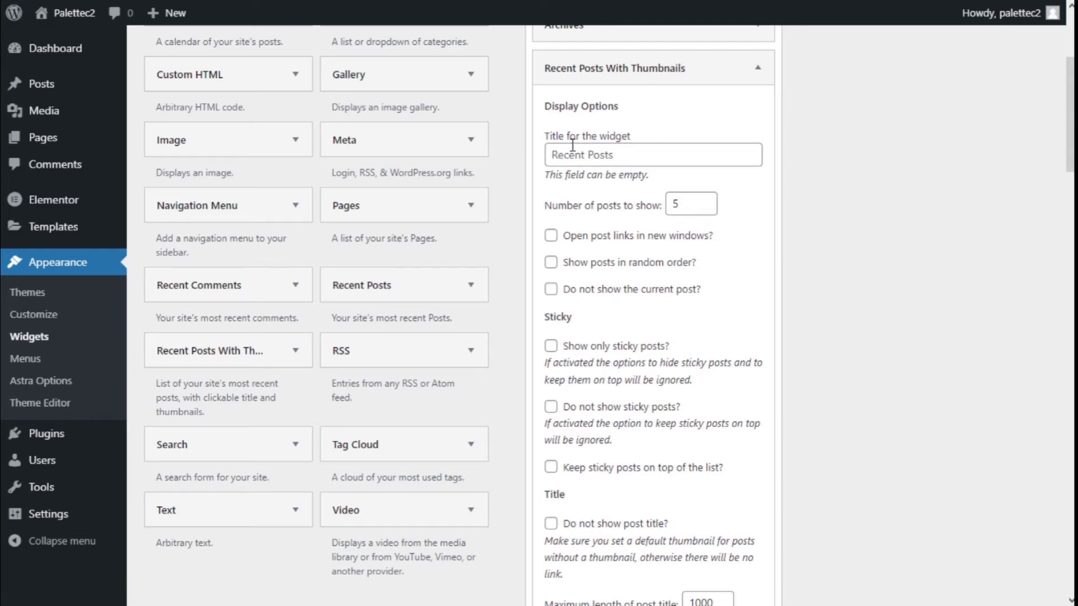
pyautogui.scroll(-2, 599, 147)
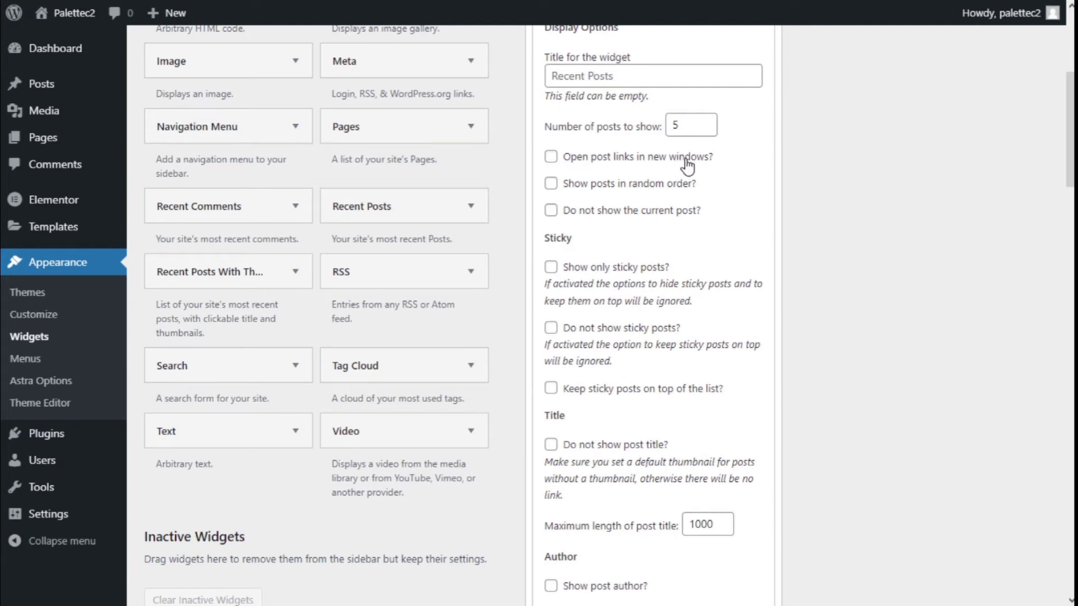
pyautogui.scroll(-2, 724, 184)
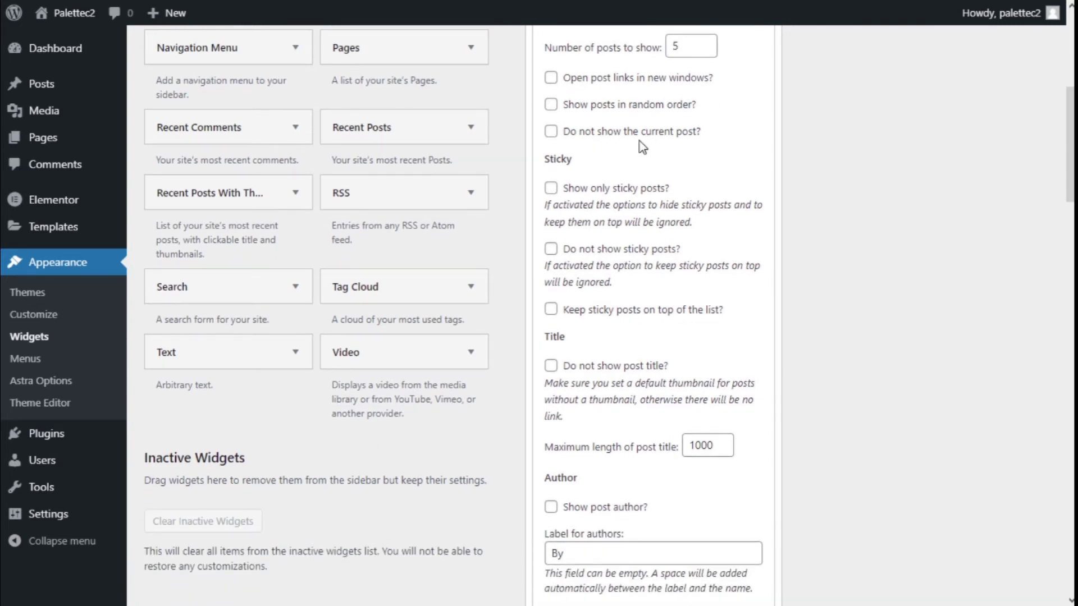
pyautogui.scroll(-1, 650, 146)
pyautogui.scroll(-1, 651, 146)
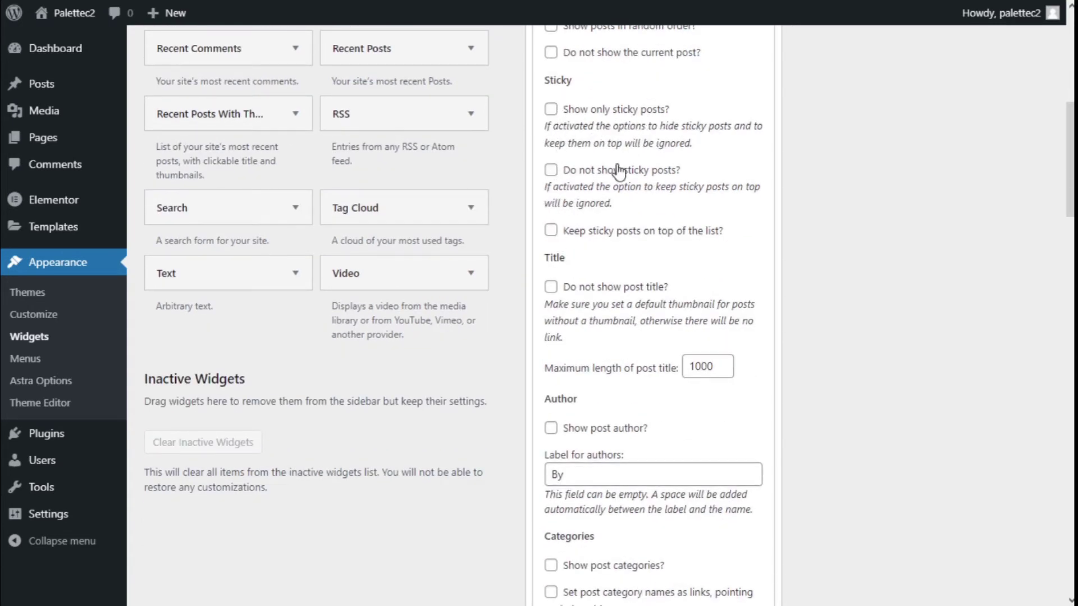
pyautogui.scroll(-2, 619, 174)
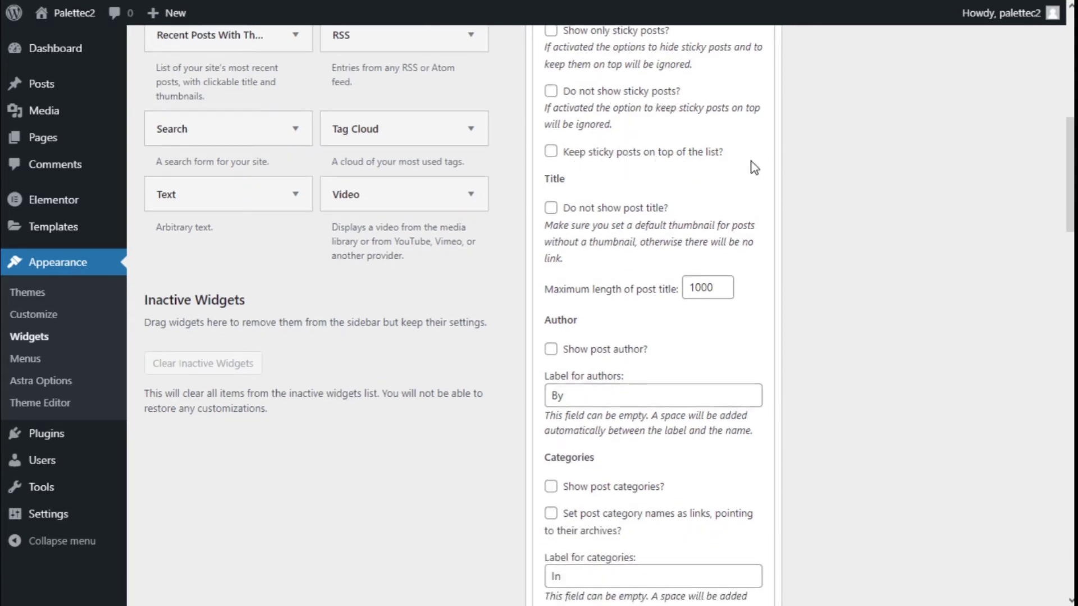
pyautogui.scroll(-2, 756, 167)
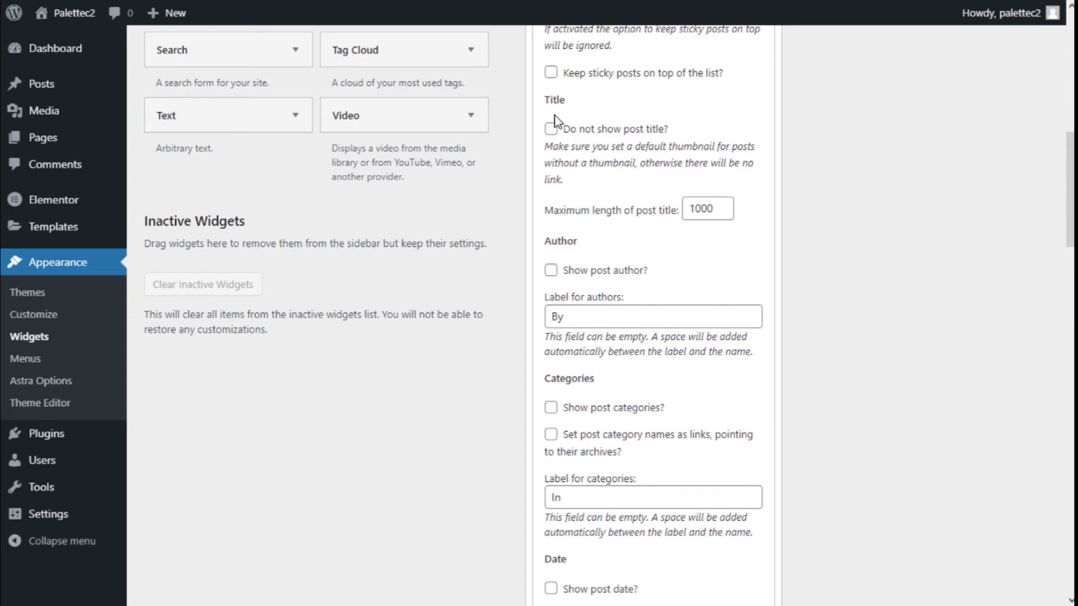
pyautogui.scroll(-2, 622, 135)
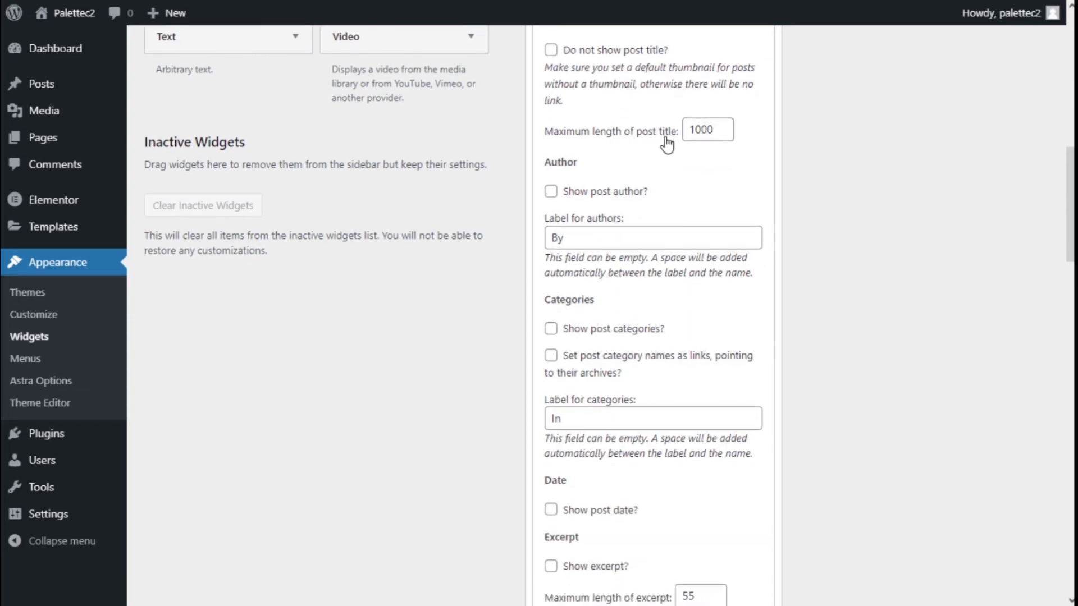
pyautogui.scroll(-2, 646, 141)
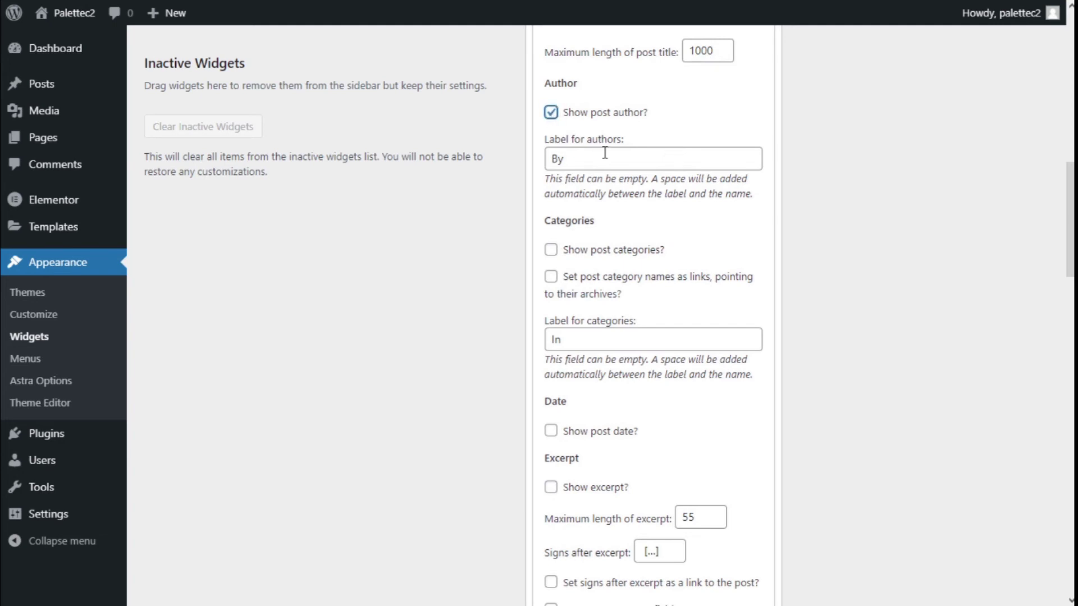
pyautogui.scroll(-2, 601, 153)
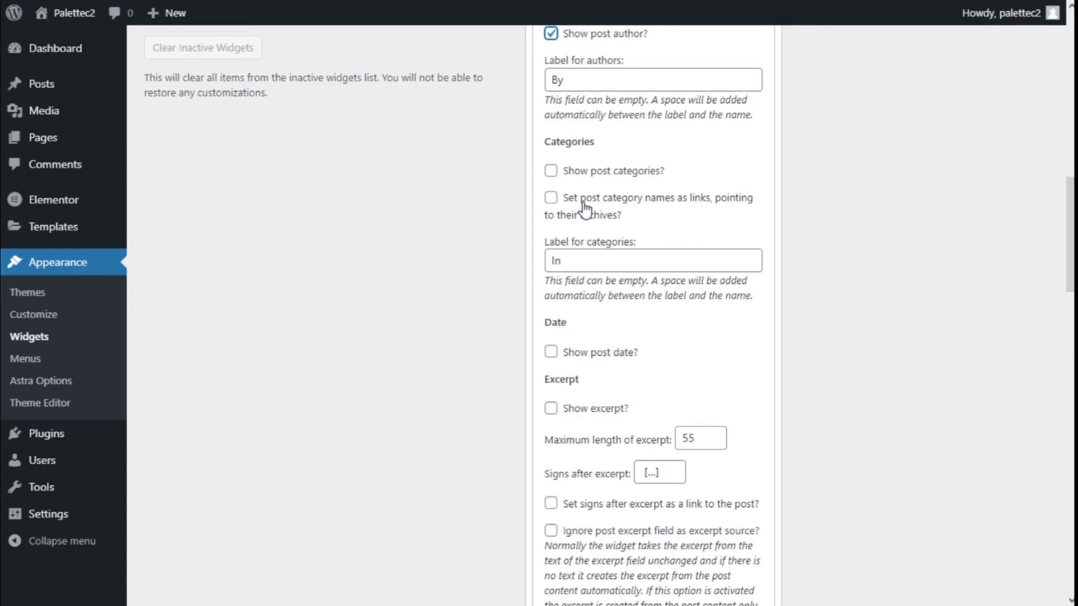
pyautogui.scroll(-3, 593, 188)
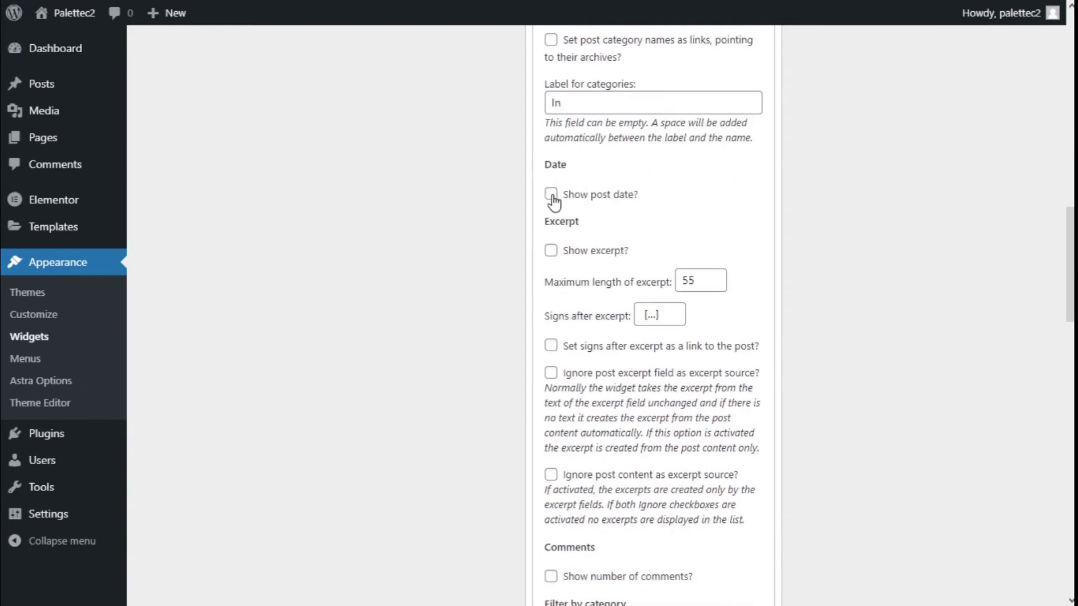
# Step: Enable Show post date?, Show excerpt? and linking the signs after the excerpt to the post
pyautogui.click(552, 194)
pyautogui.scroll(-2, 637, 177)
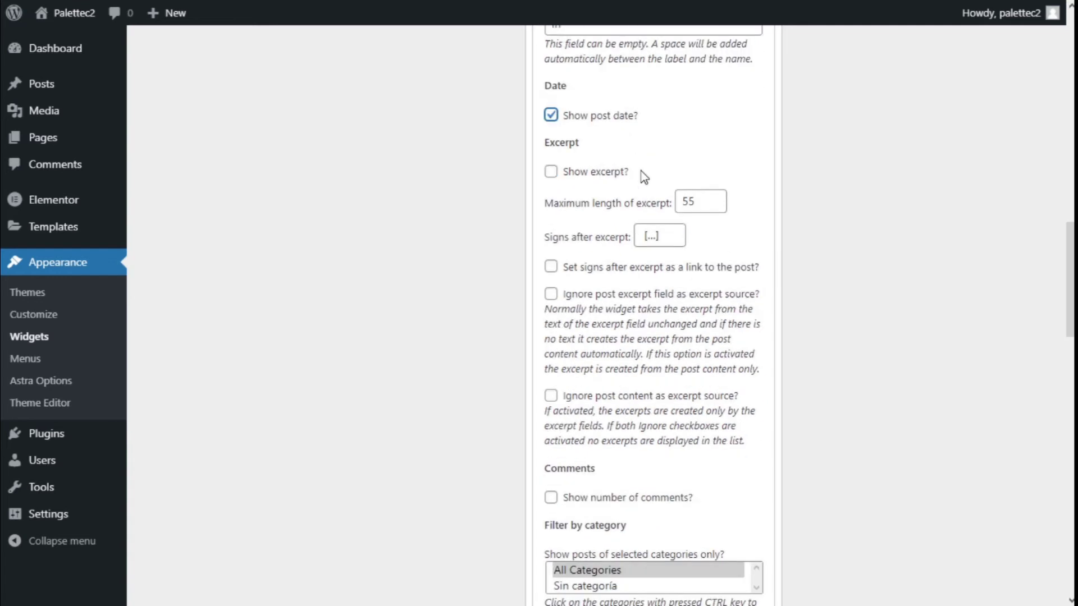
pyautogui.click(551, 181)
pyautogui.scroll(-1, 700, 204)
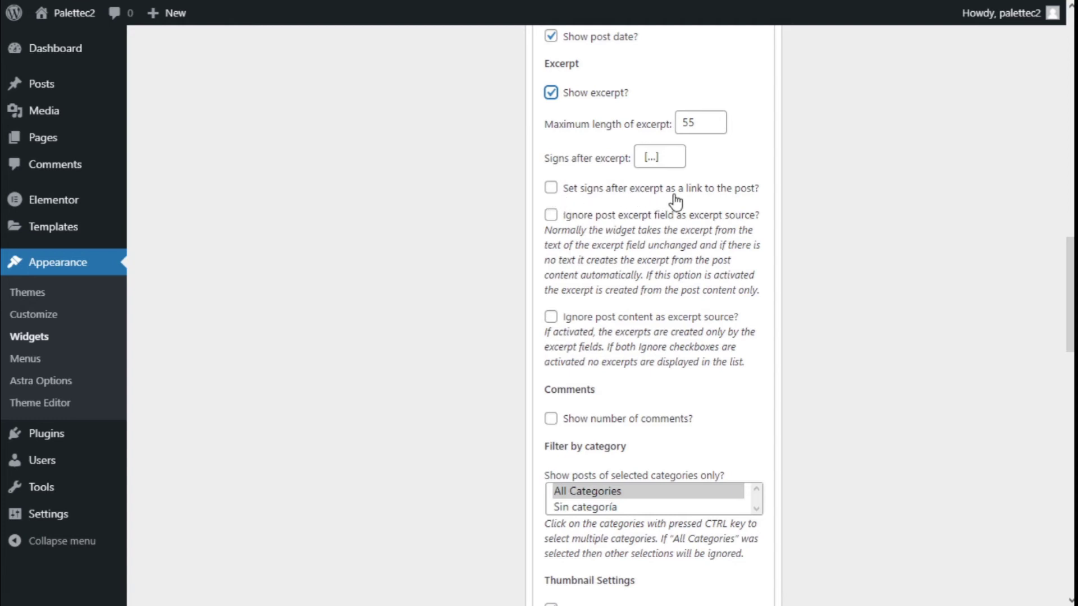
pyautogui.click(551, 188)
pyautogui.scroll(1, 568, 179)
pyautogui.scroll(-4, 571, 168)
pyautogui.scroll(1, 566, 150)
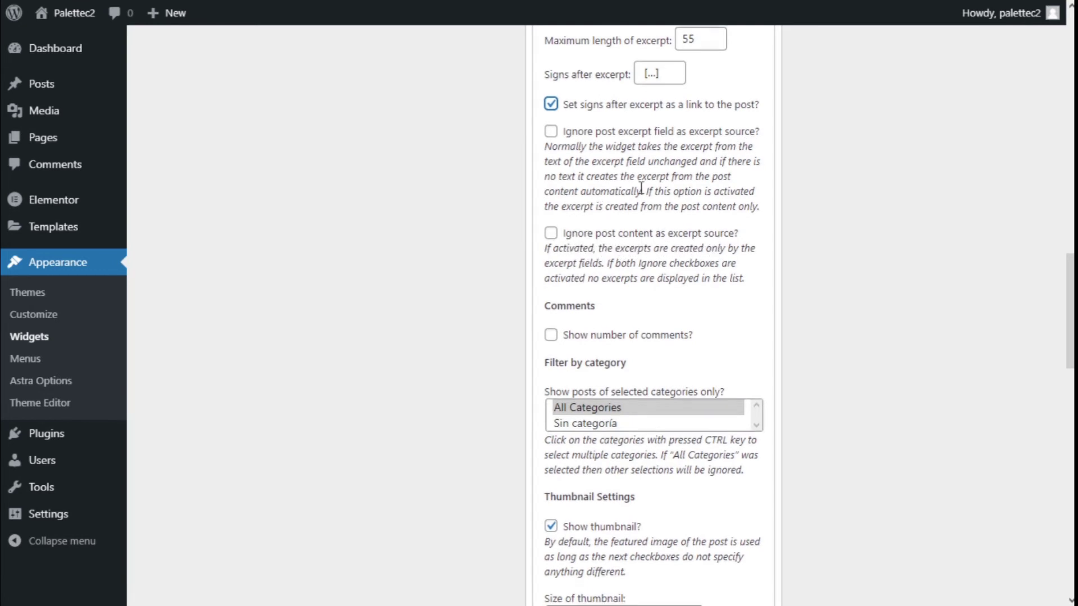
pyautogui.scroll(-3, 617, 213)
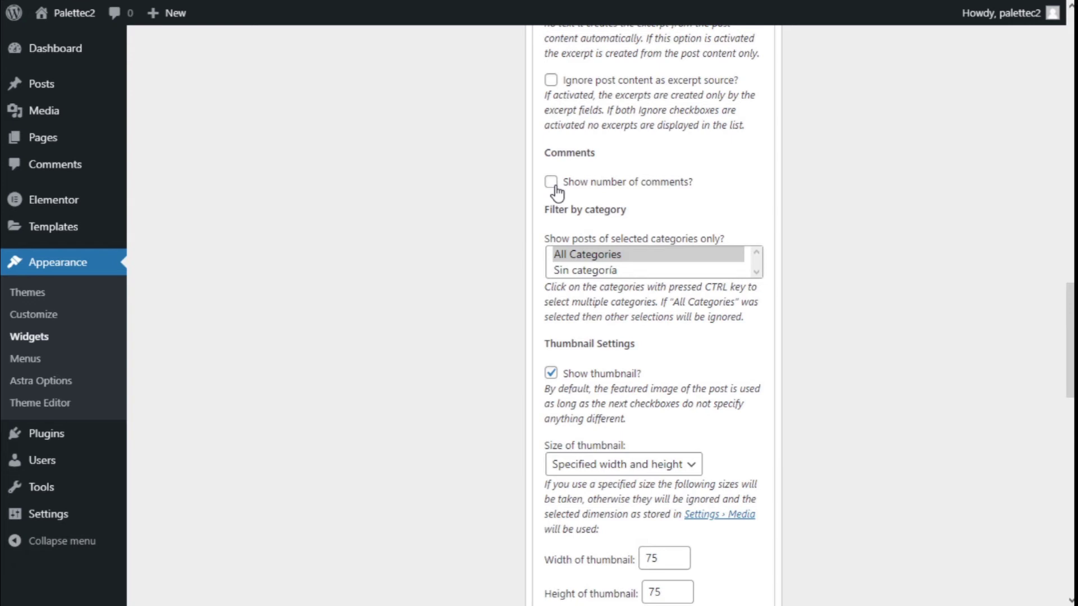
pyautogui.scroll(-2, 650, 192)
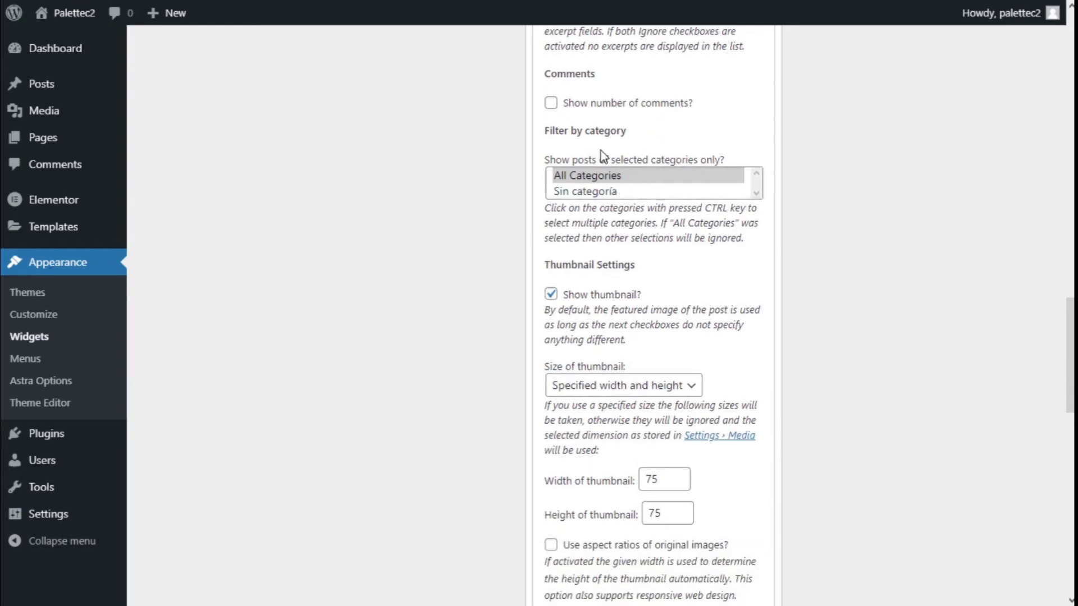
pyautogui.scroll(-2, 600, 150)
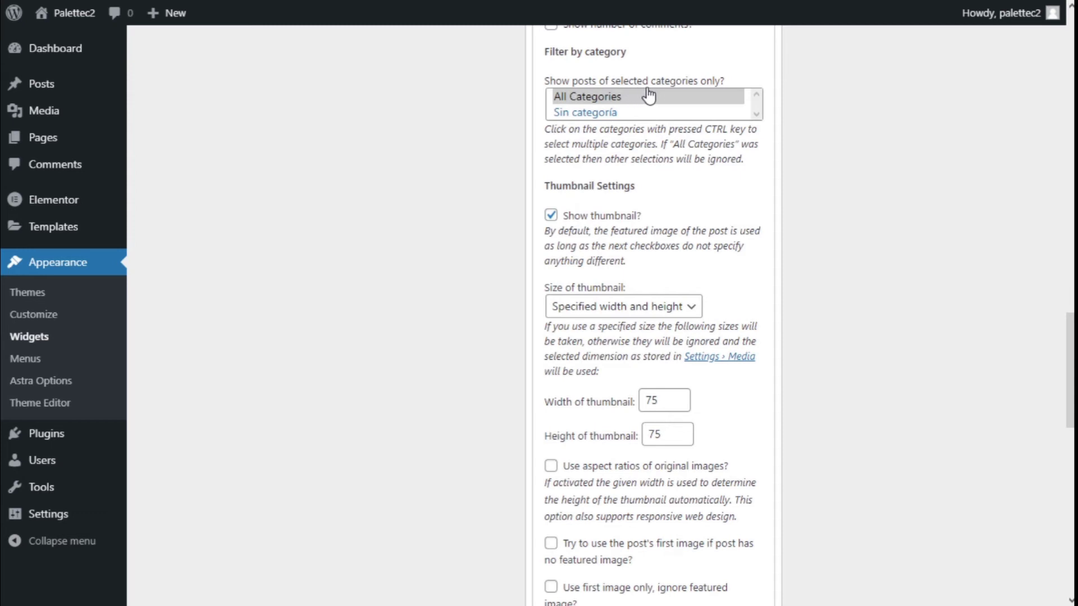
pyautogui.scroll(-2, 715, 90)
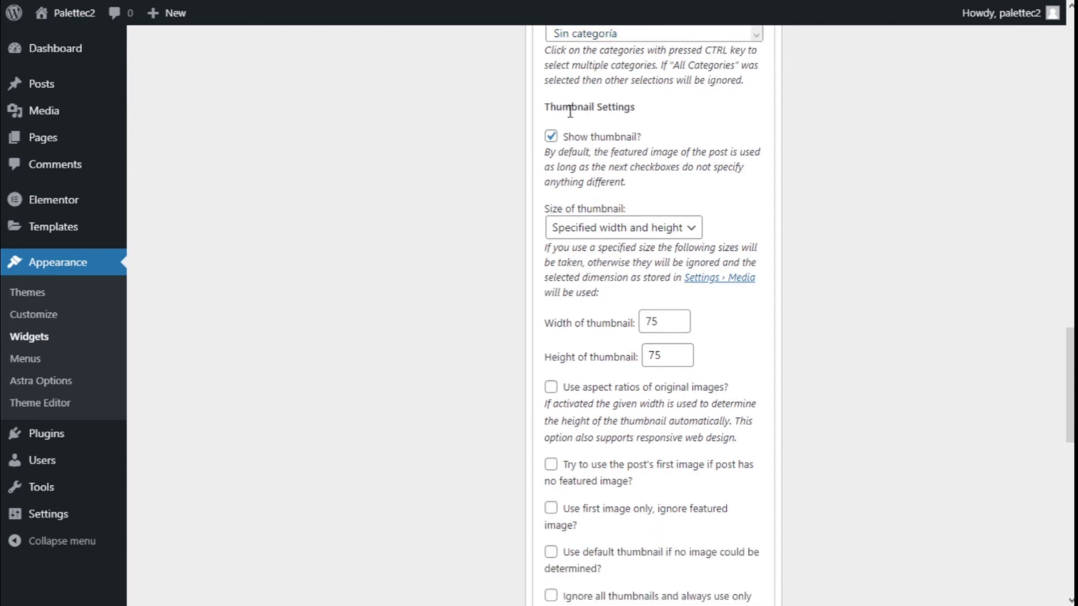
pyautogui.scroll(-2, 652, 119)
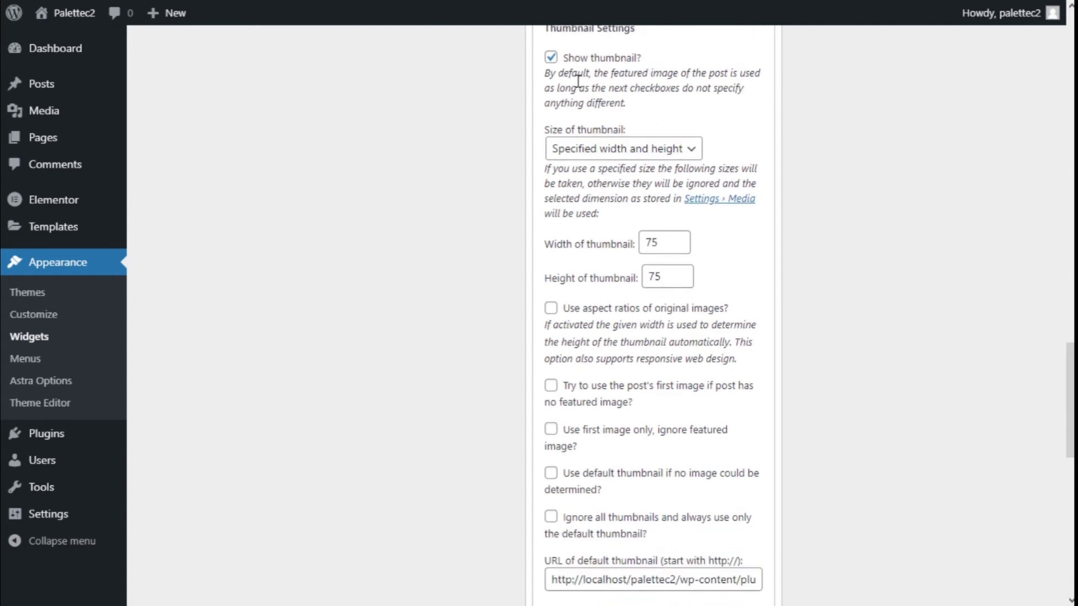
pyautogui.scroll(2, 668, 135)
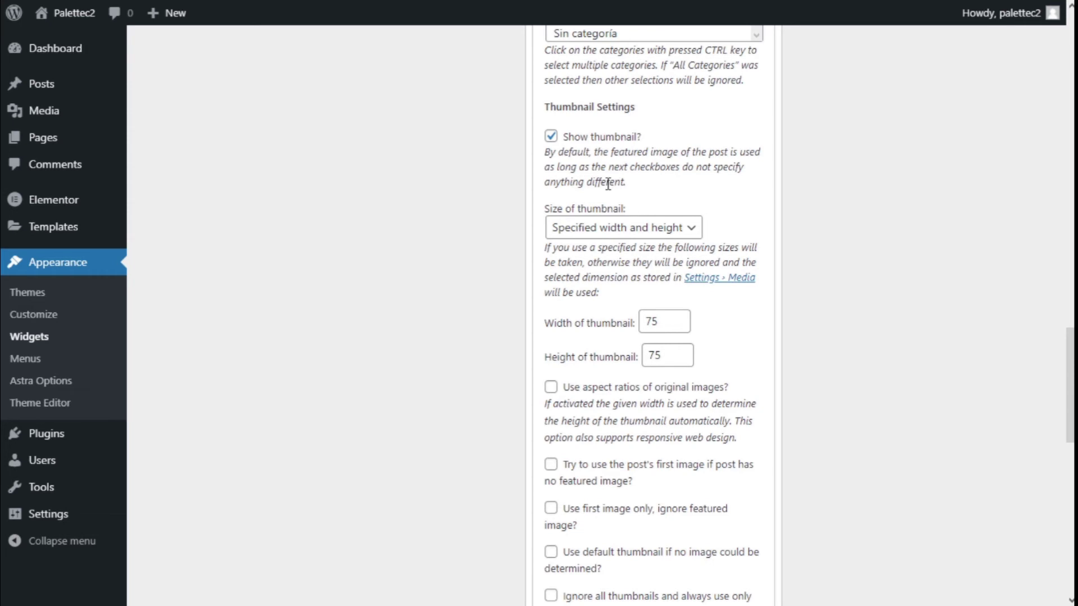
pyautogui.scroll(-2, 608, 184)
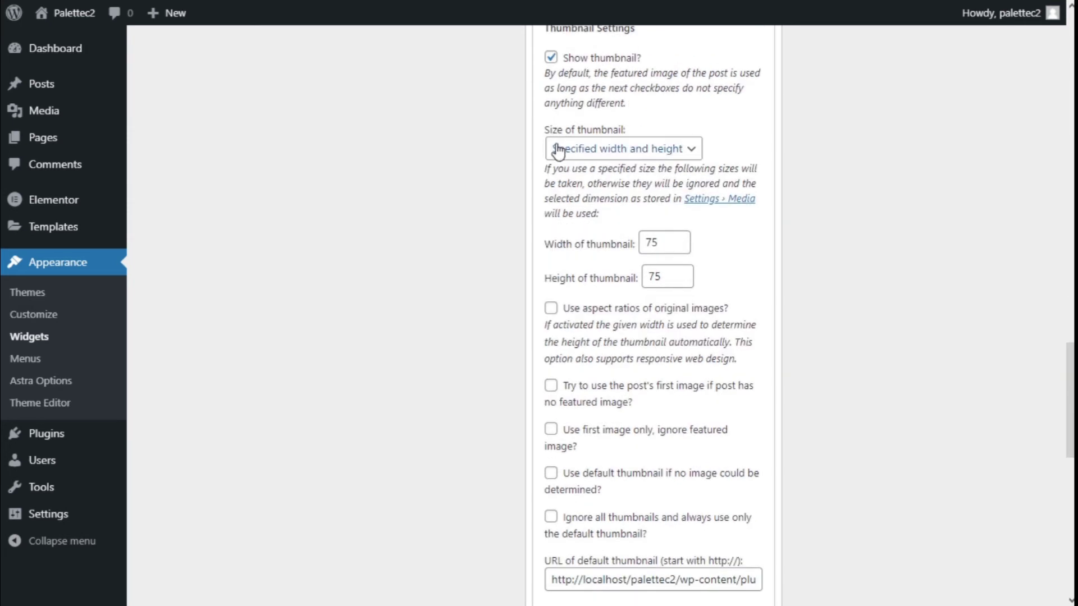
pyautogui.click(584, 148)
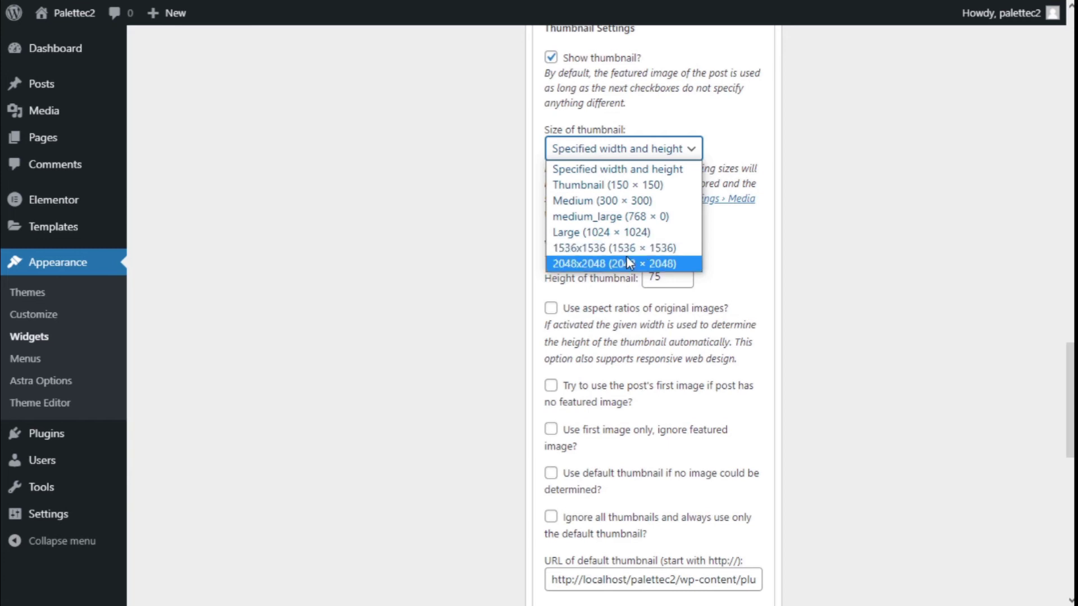
pyautogui.click(739, 261)
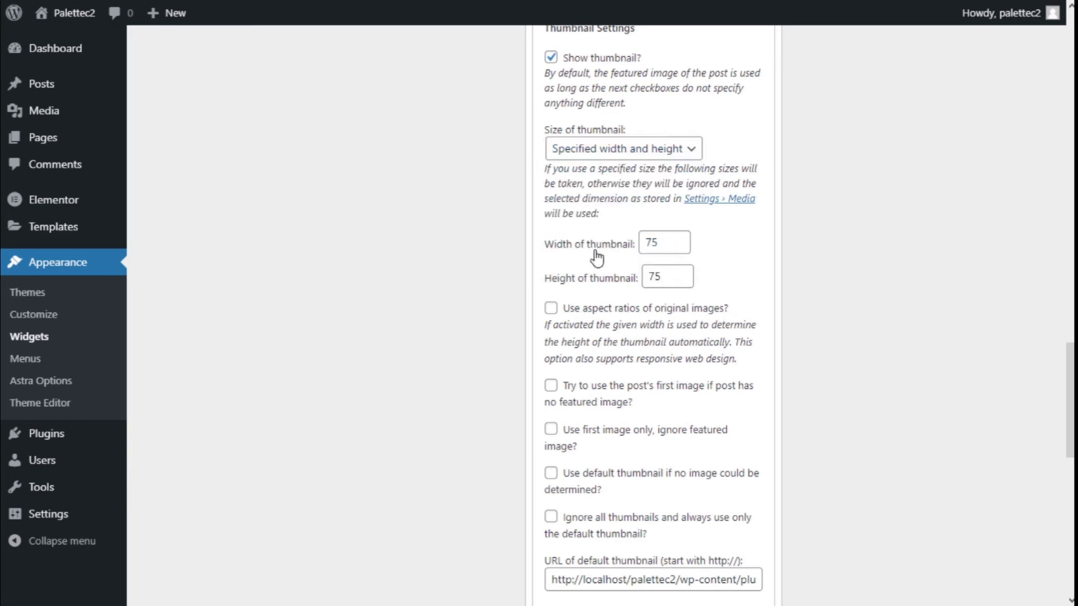
pyautogui.click(610, 149)
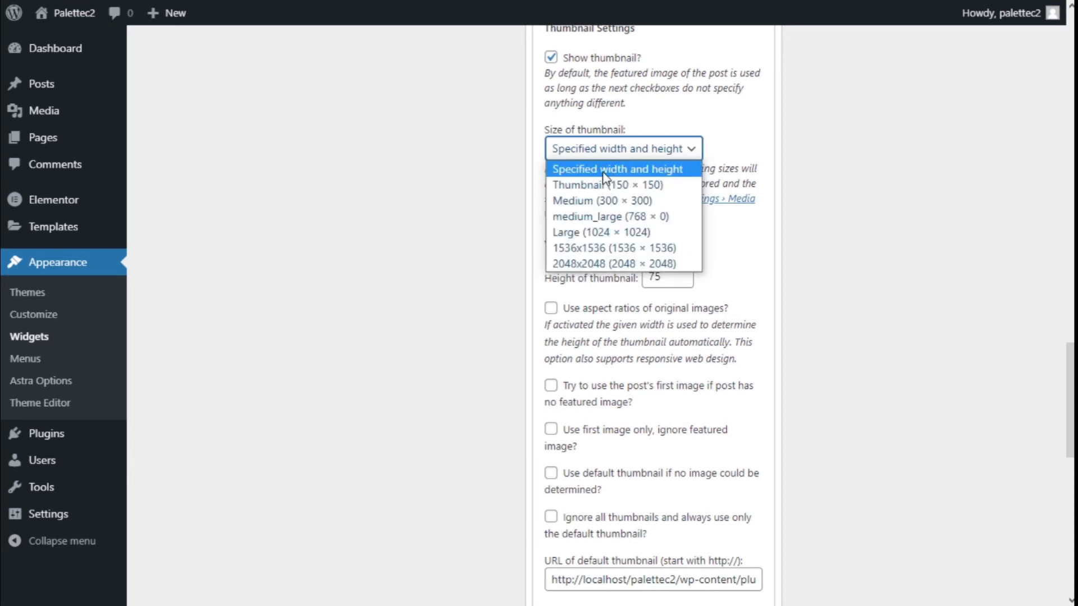
pyautogui.click(798, 290)
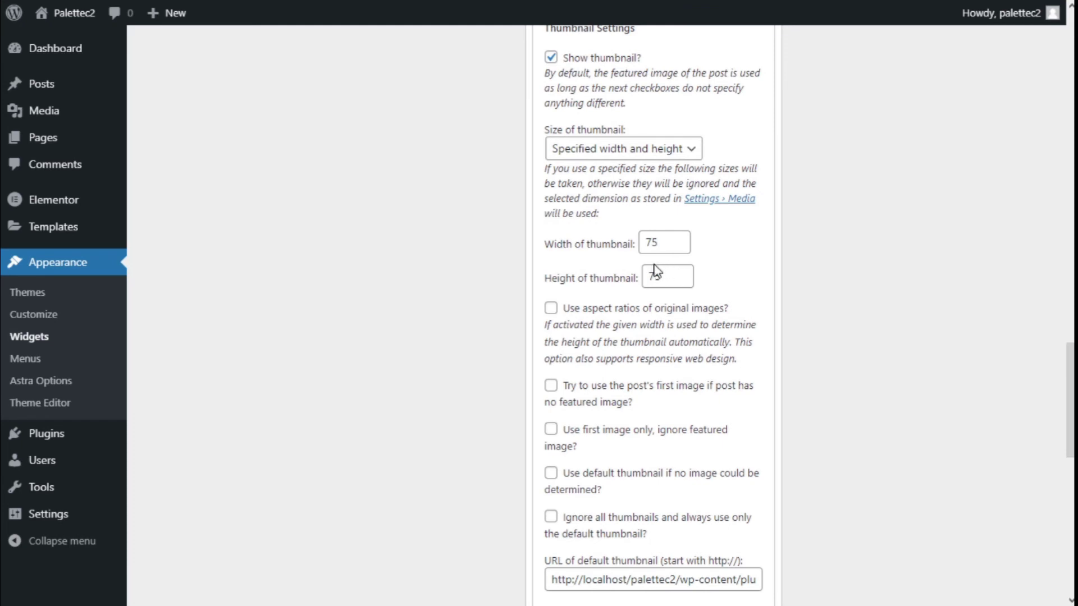
pyautogui.scroll(-3, 765, 251)
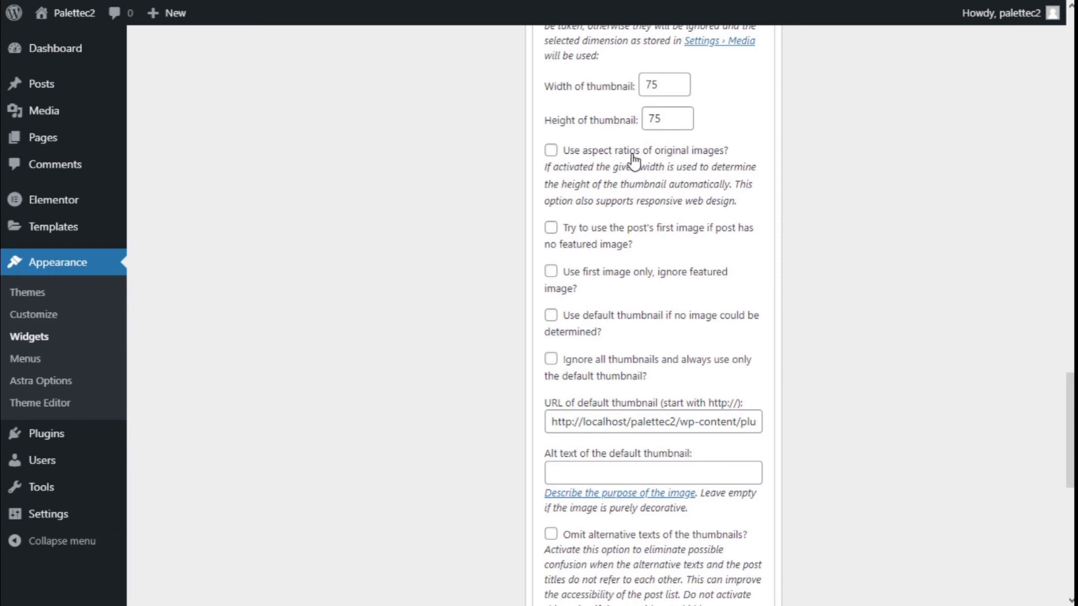
pyautogui.scroll(-2, 708, 163)
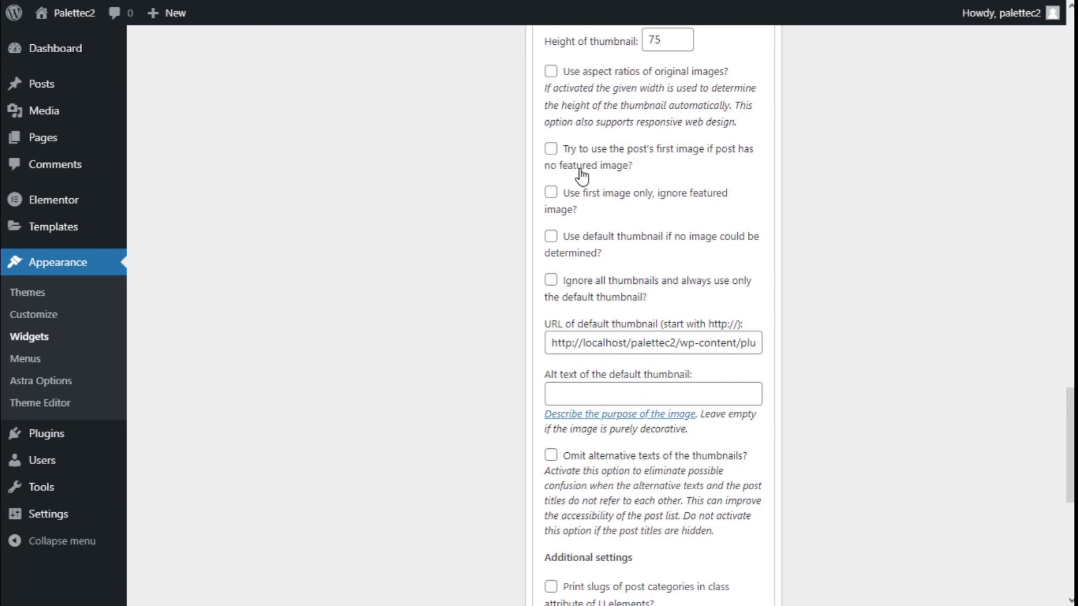
pyautogui.scroll(-1, 679, 175)
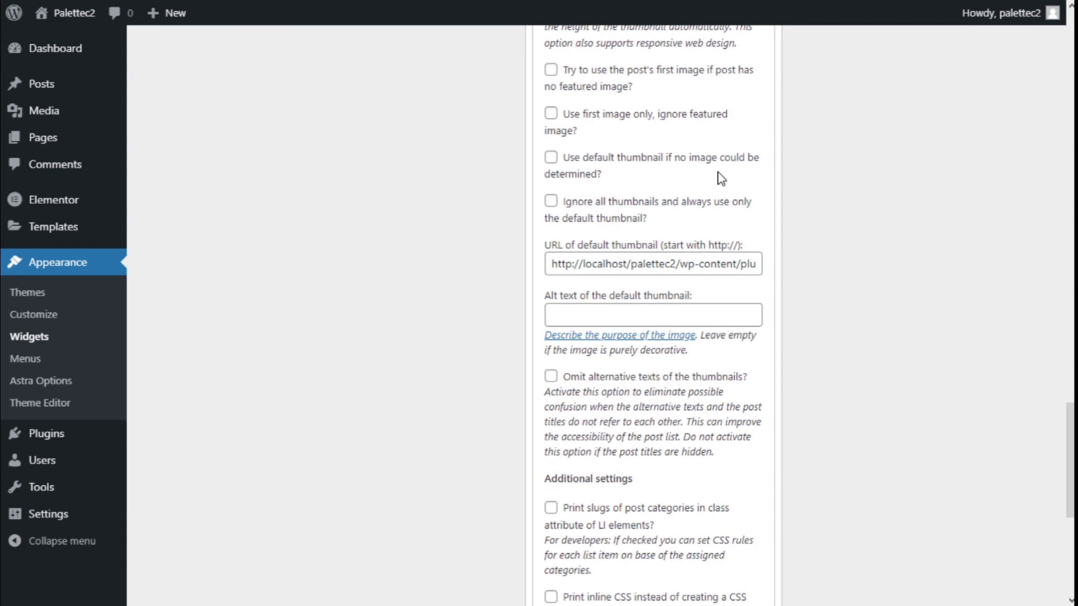
pyautogui.scroll(-1, 616, 179)
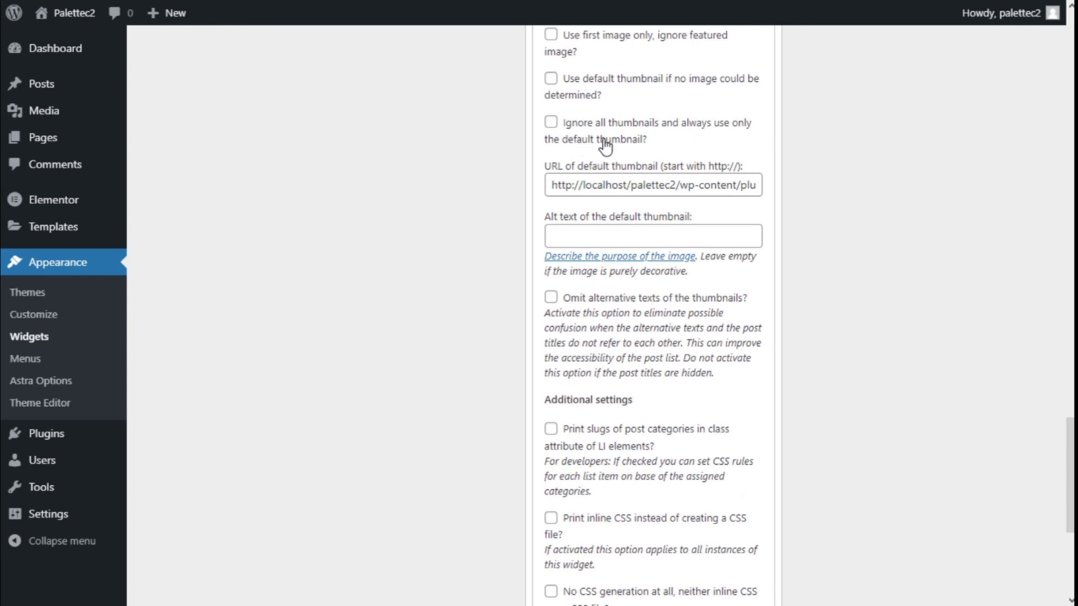
pyautogui.scroll(-1, 588, 149)
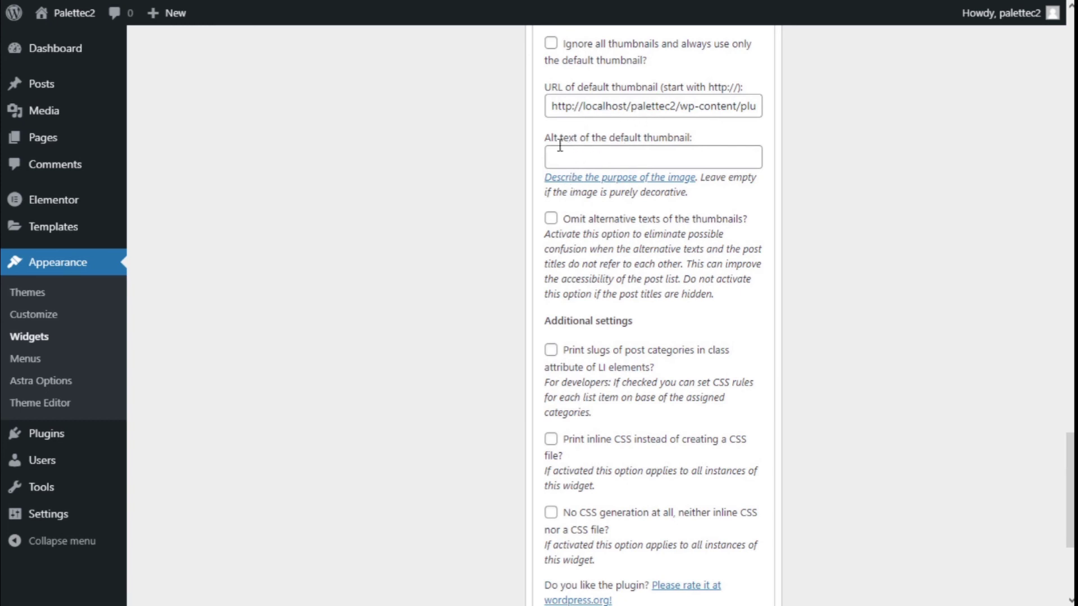
pyautogui.scroll(-1, 573, 154)
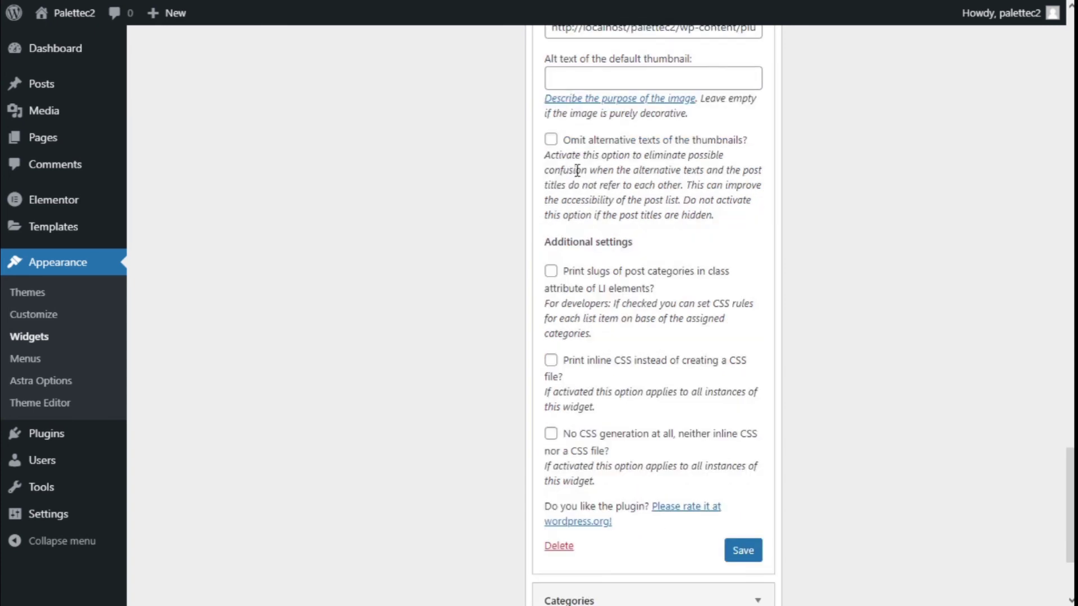
pyautogui.scroll(-1, 567, 169)
pyautogui.scroll(-1, 561, 175)
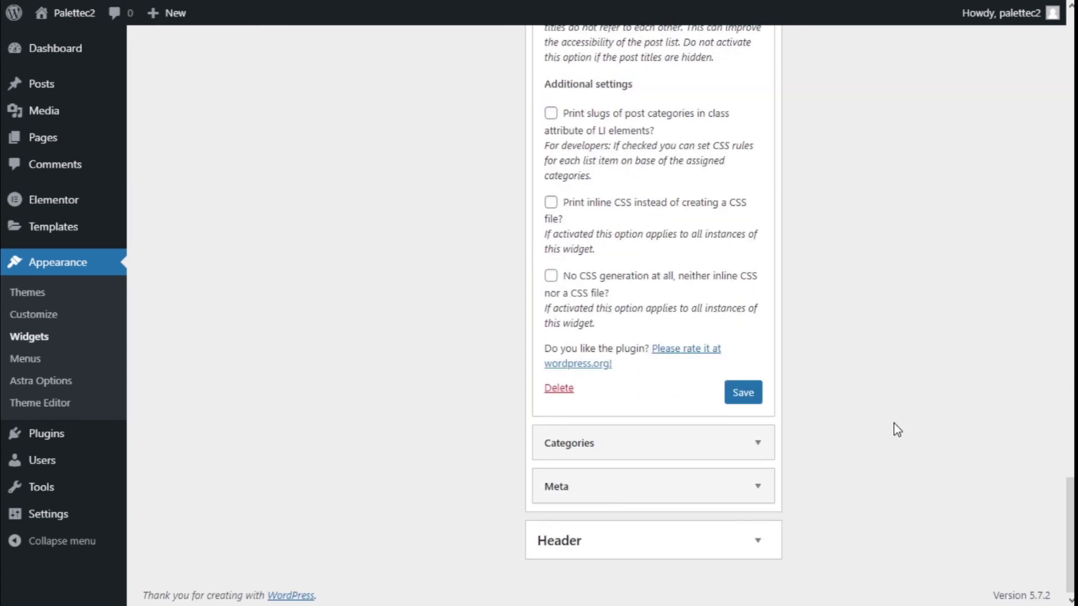
# Step: Save the Recent Posts With Thumbnails widget's settings in the Main Sidebar
pyautogui.click(750, 394)
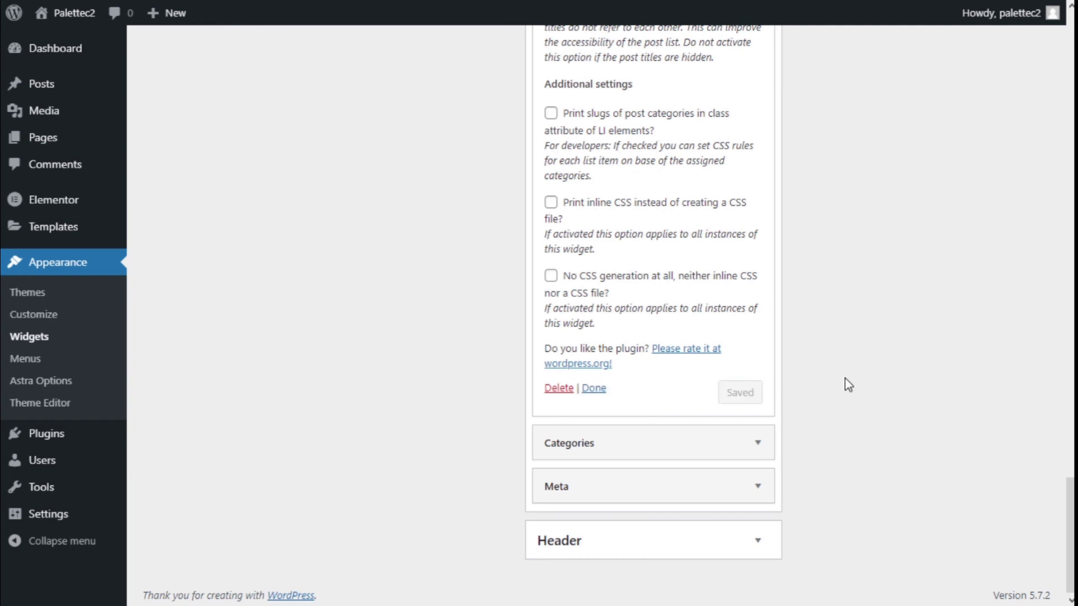
pyautogui.scroll(20, 812, 349)
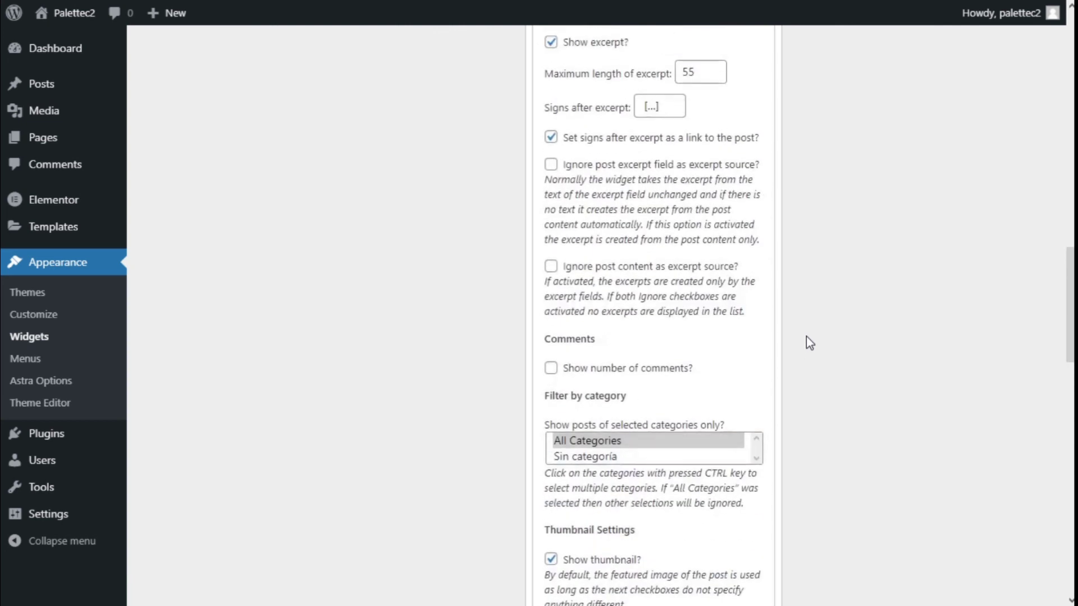
pyautogui.scroll(10, 806, 336)
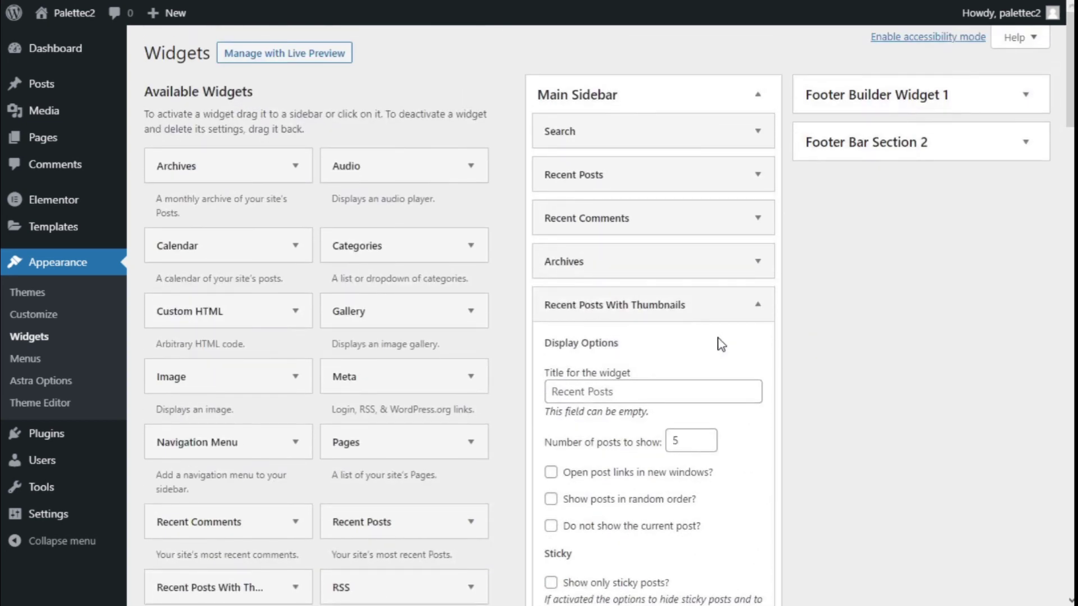
pyautogui.moveTo(75, 25)
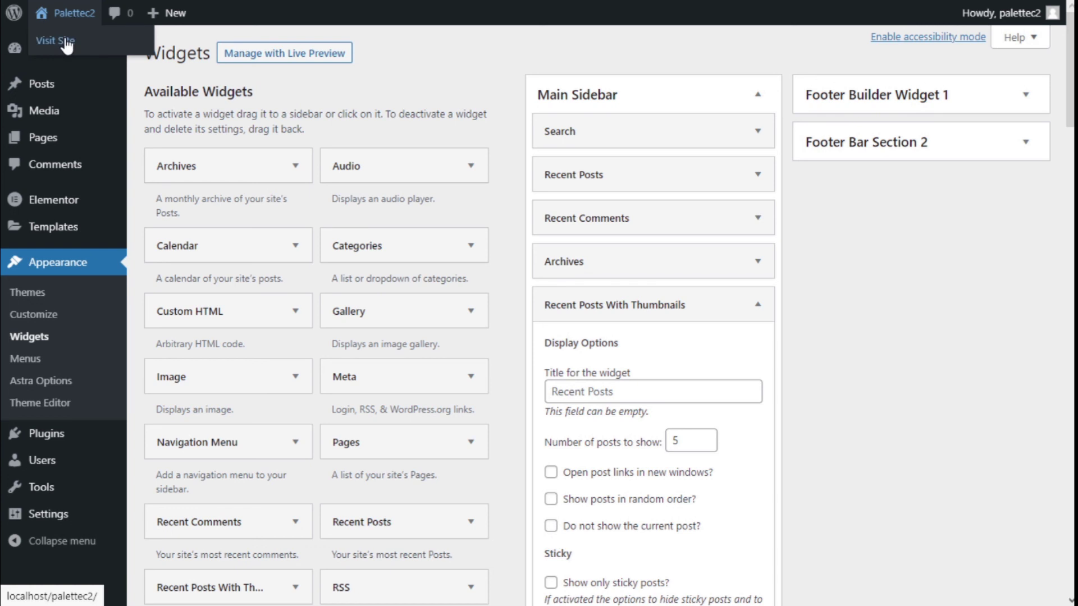
# Step: Visit the live site and scroll to the sidebar widget showing ¡Hola mundo! with thumbnail and excerpt
pyautogui.click(67, 45)
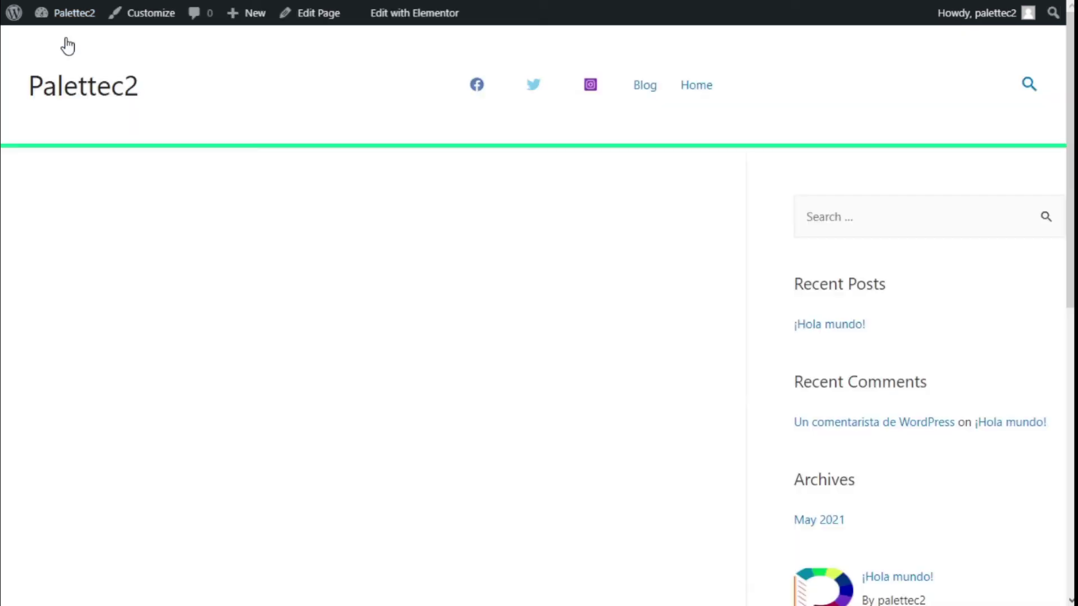
pyautogui.scroll(-5, 189, 136)
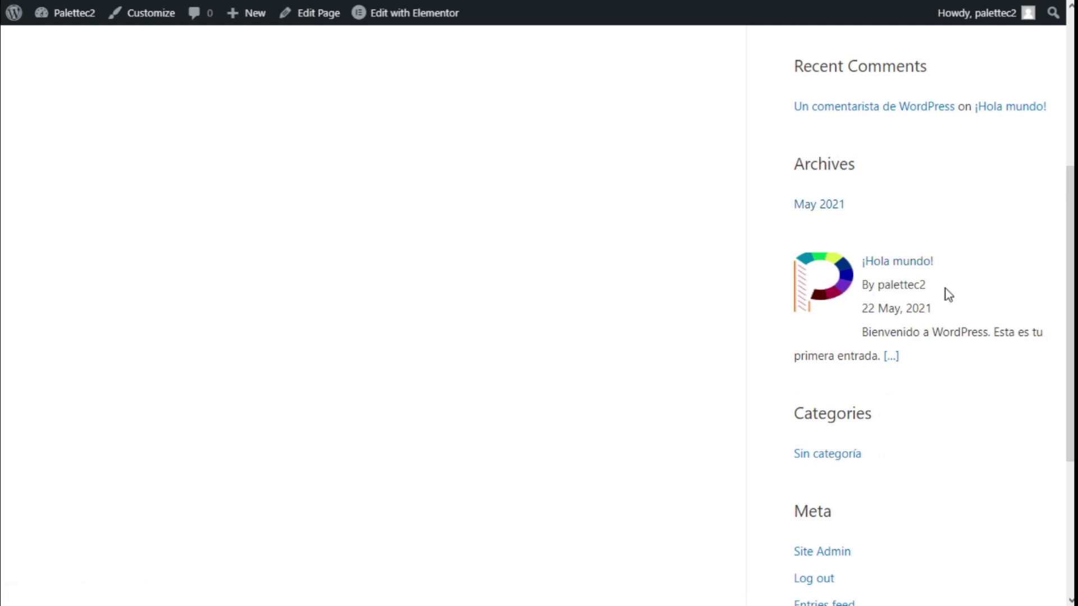
pyautogui.scroll(-1, 946, 293)
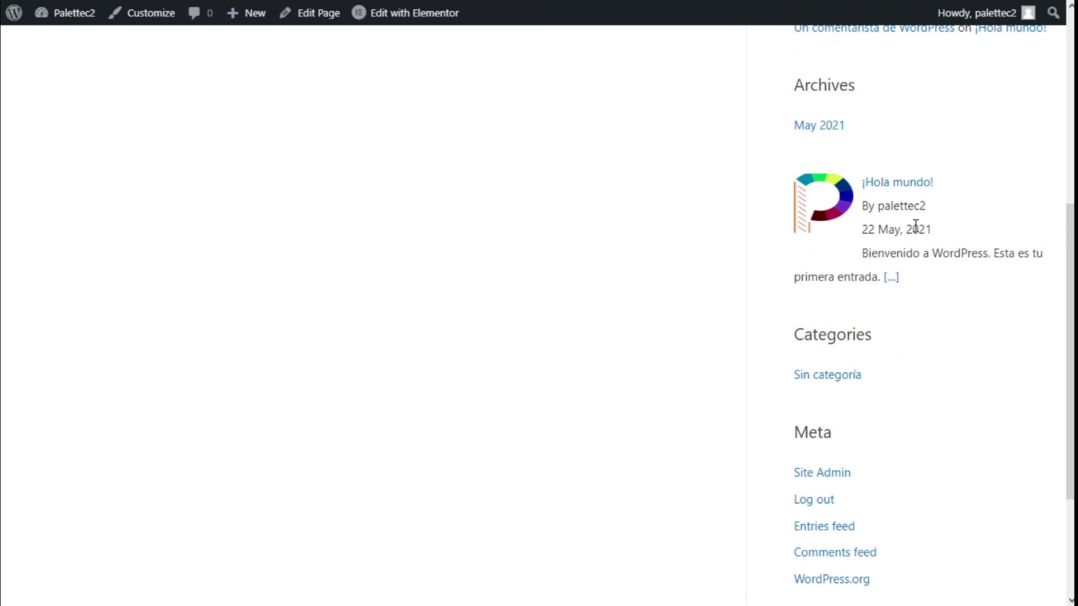